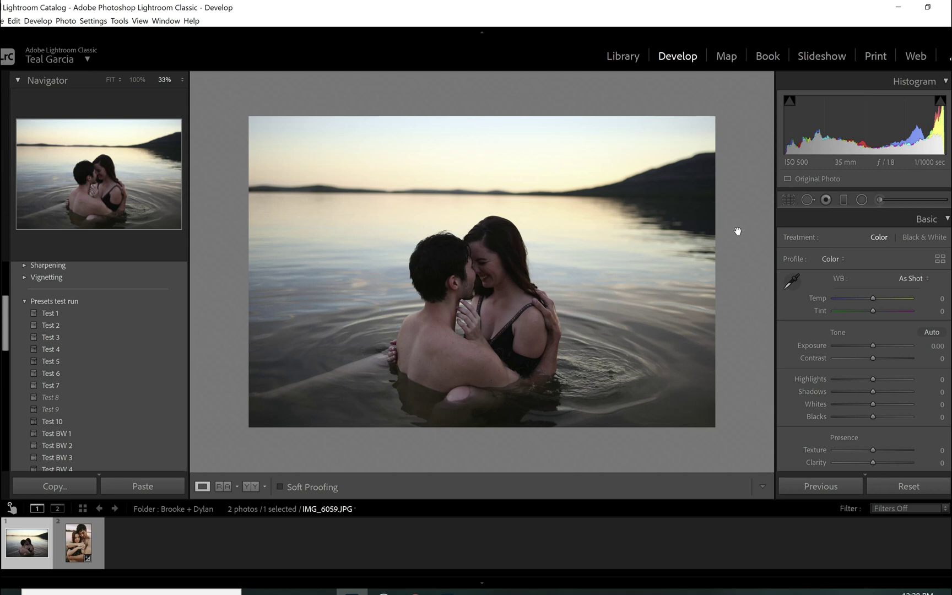
- Straighten the lake photo along its horizon by about −1.03° and close crop mode
{"action": "left_click", "coordinate": [787, 201]}
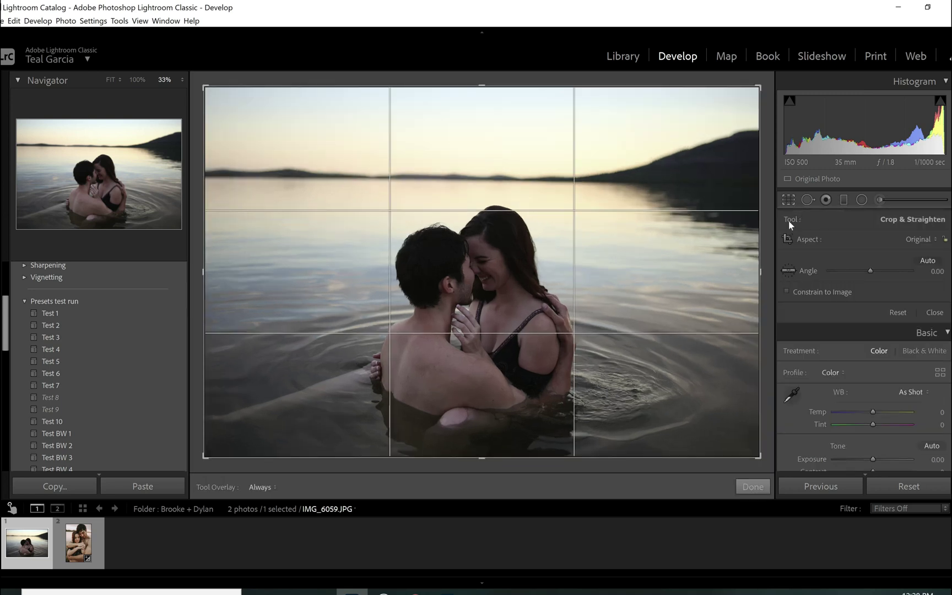
{"action": "left_click", "coordinate": [789, 270]}
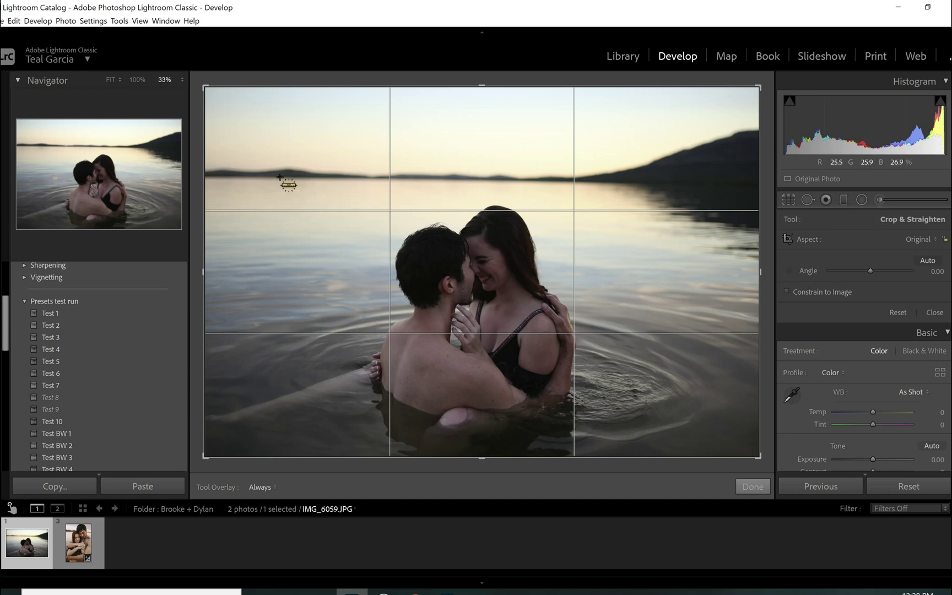
{"action": "left_click_drag", "start_coordinate": [278, 174], "coordinate": [591, 179]}
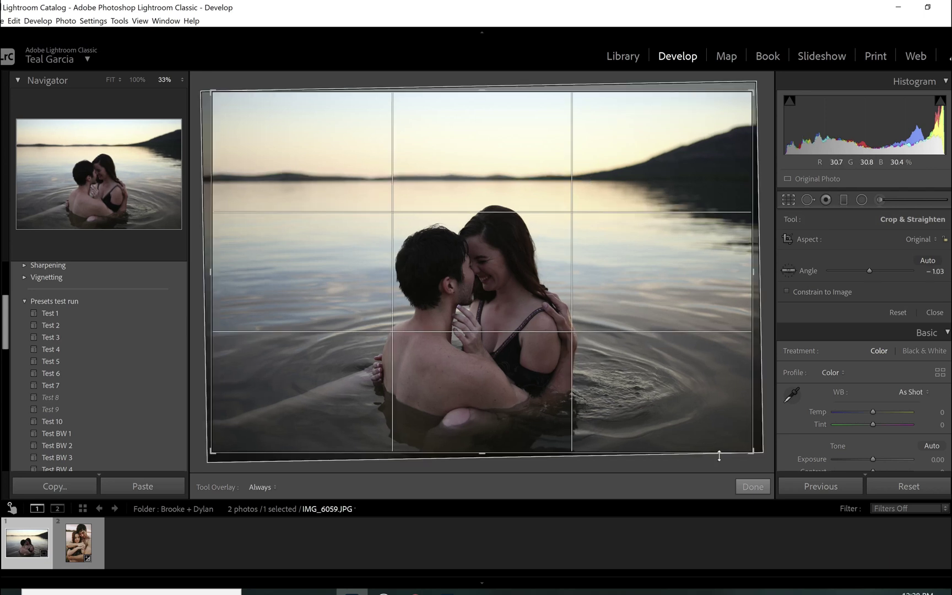
{"action": "left_click", "coordinate": [753, 487]}
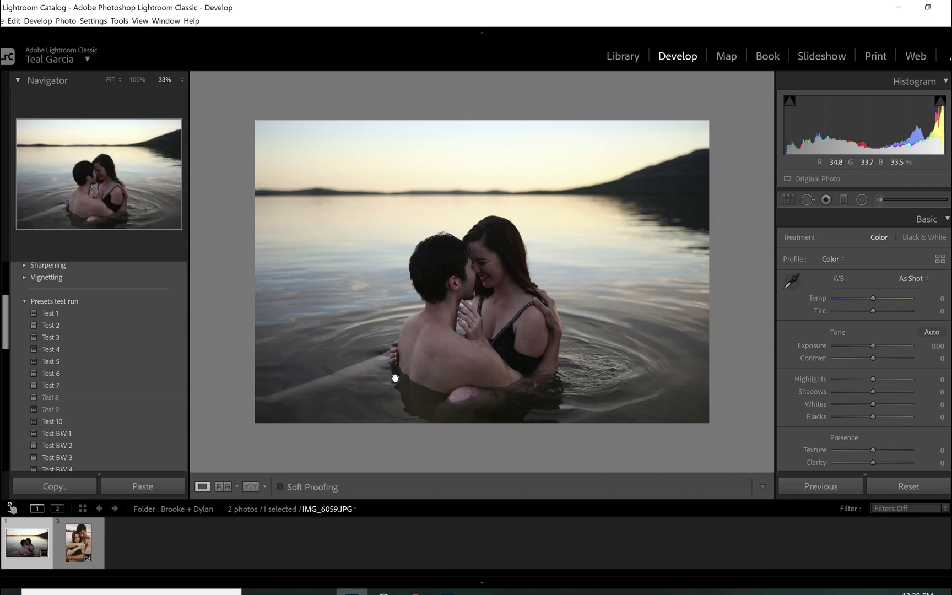
- Compare the Test 2 and Test 7 presets, then apply Test 2 from the Presets test run group
{"action": "left_click", "coordinate": [63, 327]}
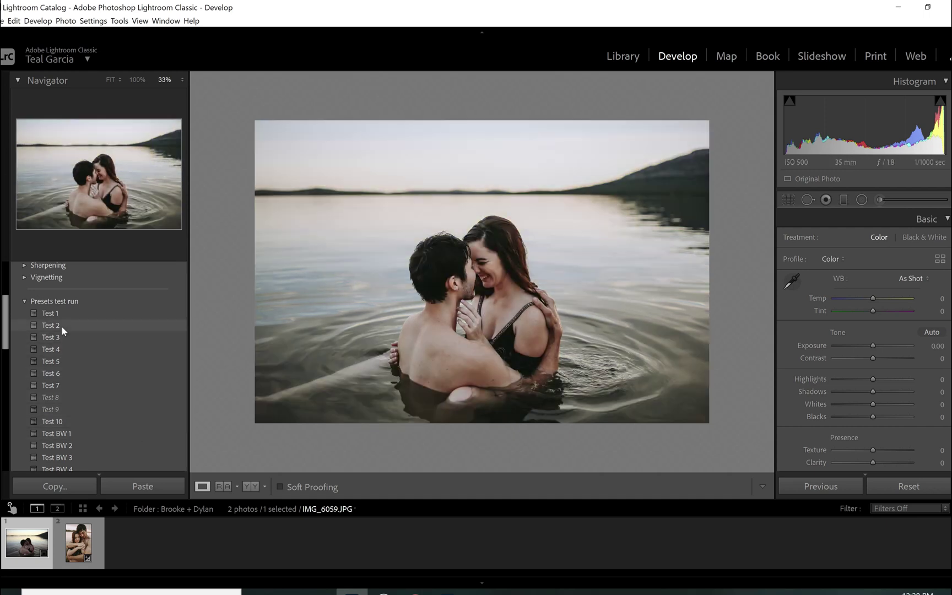
{"action": "left_click", "coordinate": [55, 385]}
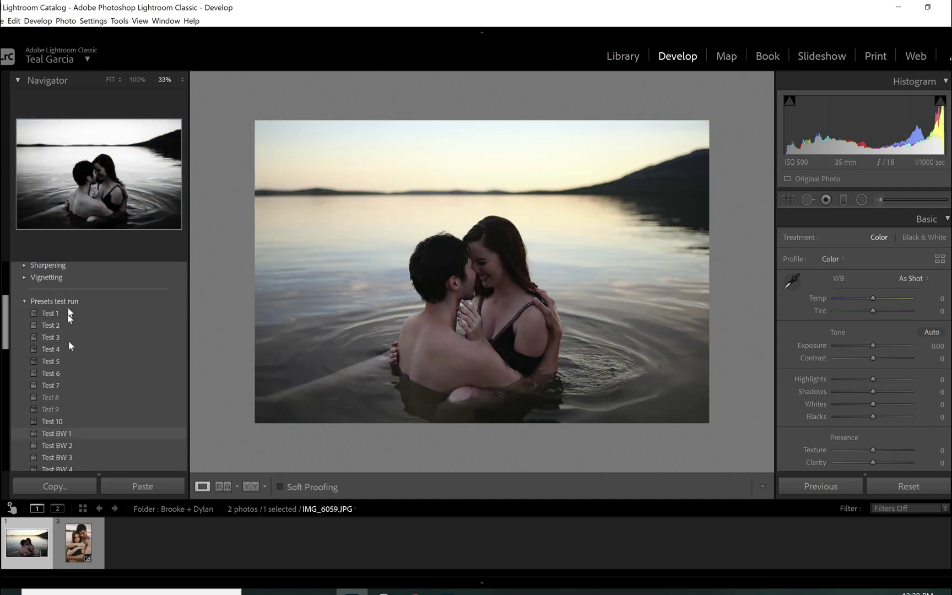
{"action": "left_click", "coordinate": [53, 328]}
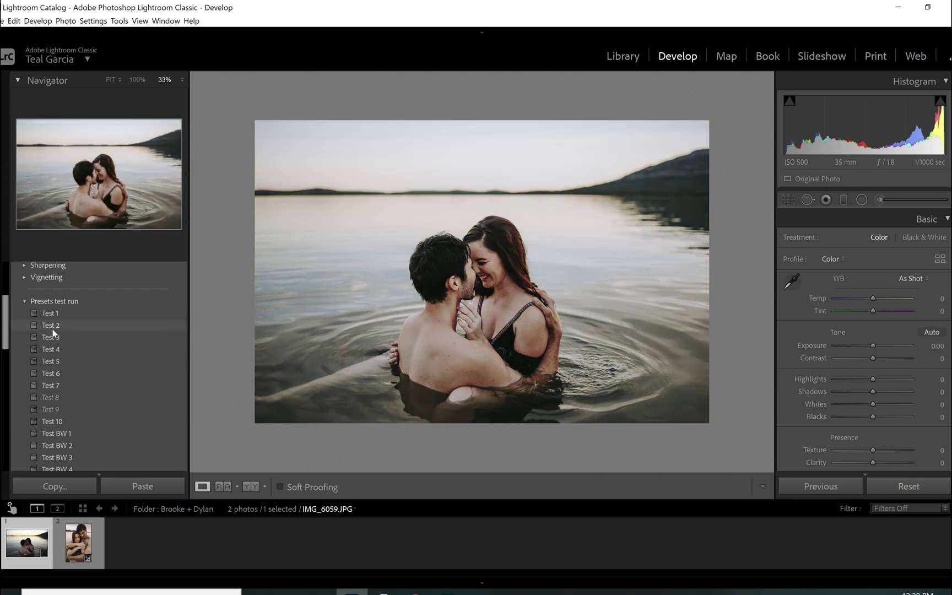
{"action": "left_click", "coordinate": [53, 329]}
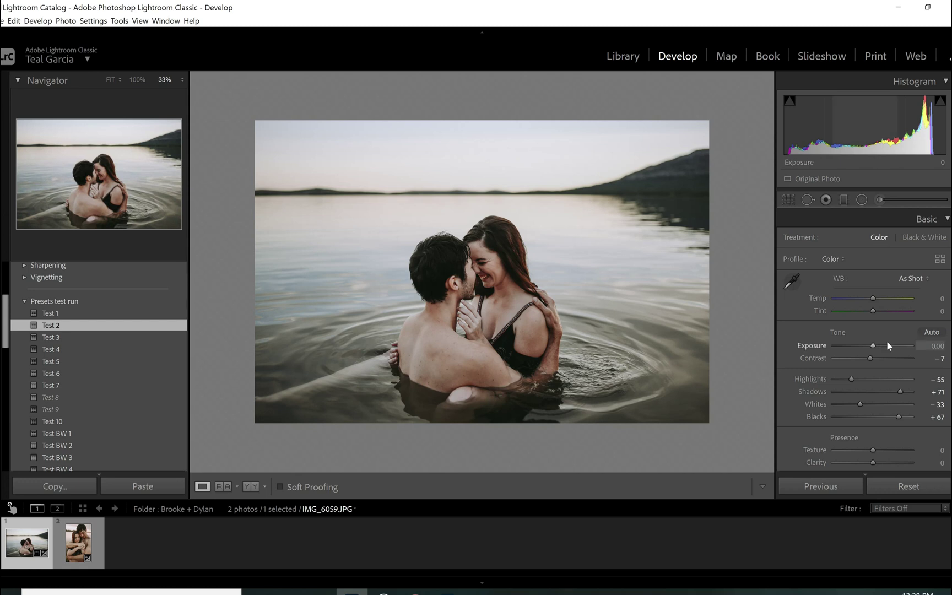
- In the Basic panel, set Temp to +15, Exposure to −0.20 and Tint to +5
{"action": "key", "text": "ctrl+equal"}
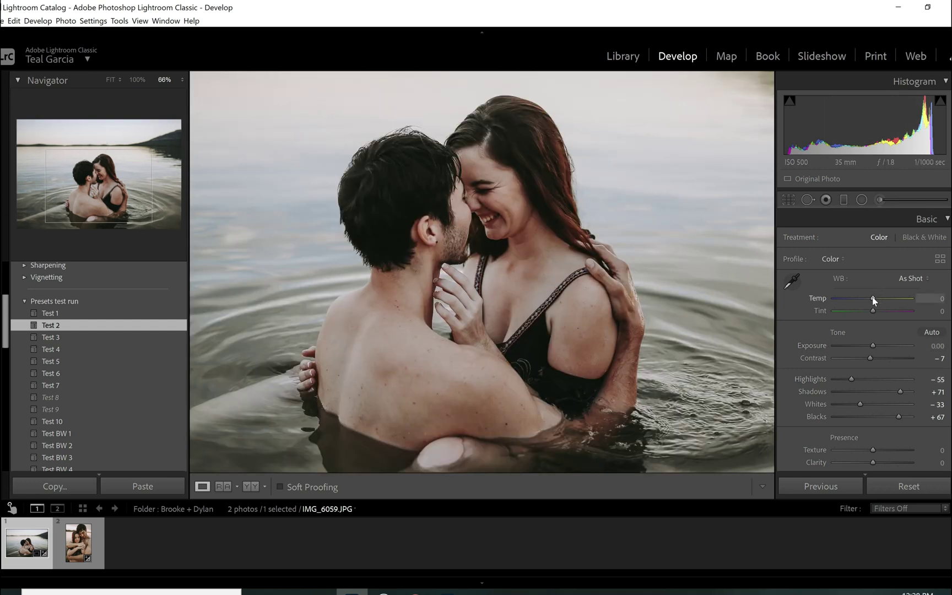
{"action": "left_click_drag", "start_coordinate": [872, 298], "coordinate": [874, 298]}
{"action": "key", "text": "Up"}
{"action": "key", "text": "Up"}
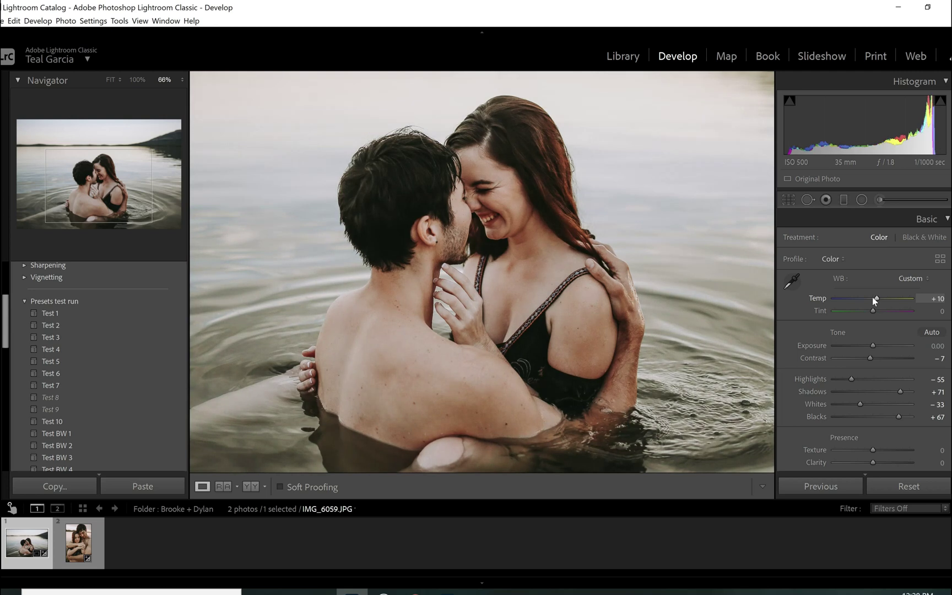
{"action": "key", "text": "period"}
{"action": "key", "text": "period"}
{"action": "key", "text": "Down"}
{"action": "key", "text": "Down"}
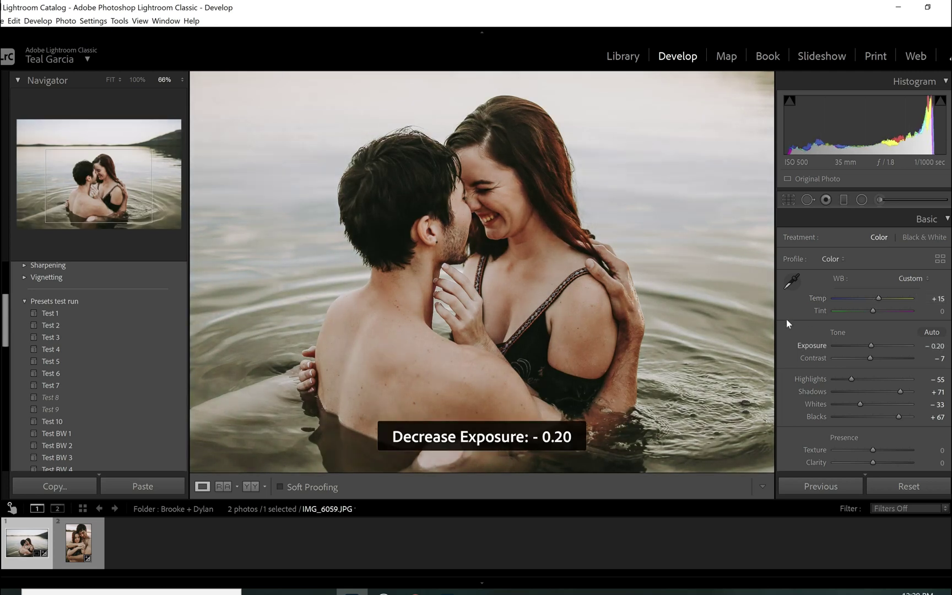
{"action": "key", "text": "ctrl+minus"}
{"action": "key", "text": "ctrl+minus"}
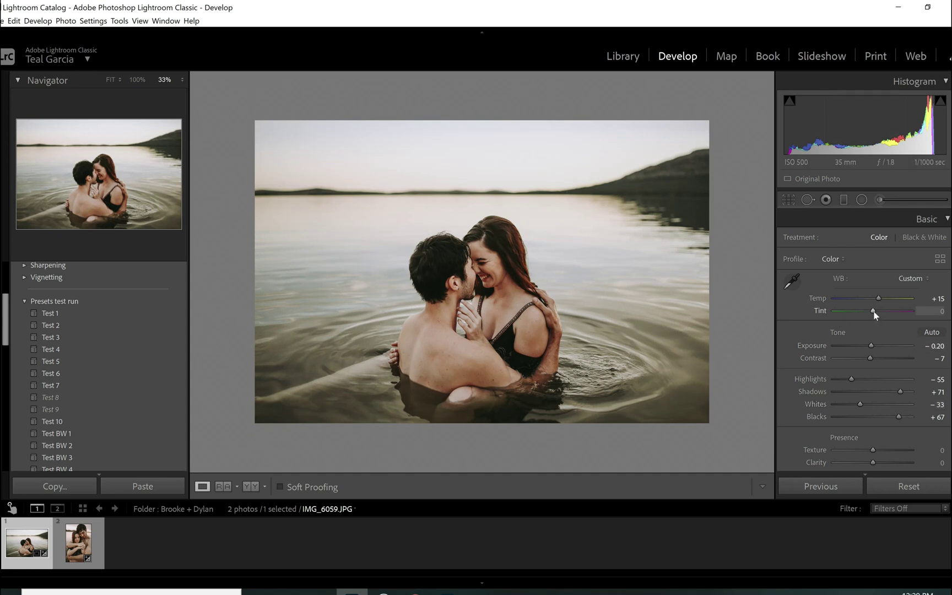
{"action": "left_click_drag", "start_coordinate": [873, 311], "coordinate": [872, 312]}
- Brighten the faces with the HSL Luminance targeted tool, reaching Red +12 and Orange +21
{"action": "scroll", "coordinate": [864, 340], "scroll_direction": "down", "scroll_amount": 10}
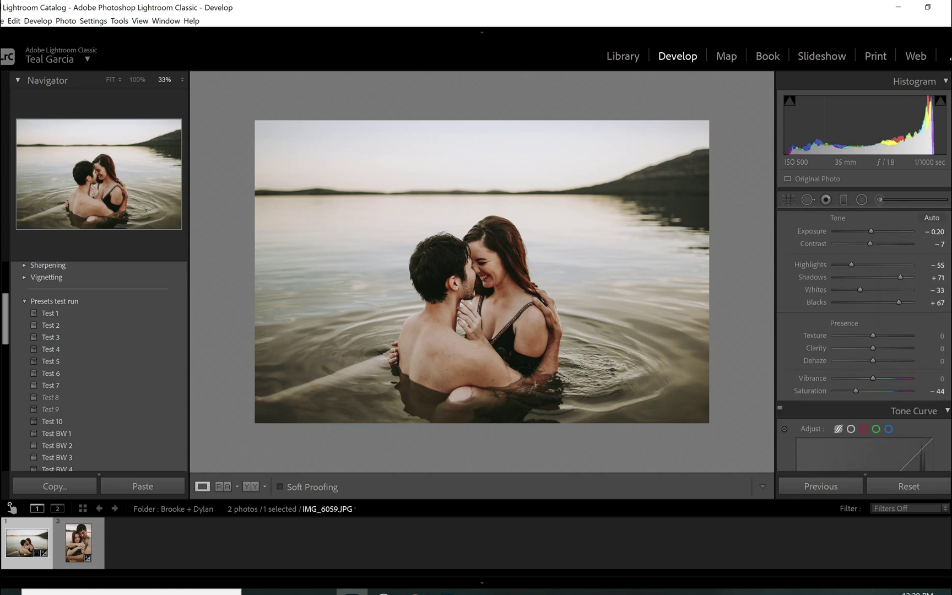
{"action": "scroll", "coordinate": [863, 341], "scroll_direction": "down", "scroll_amount": 2}
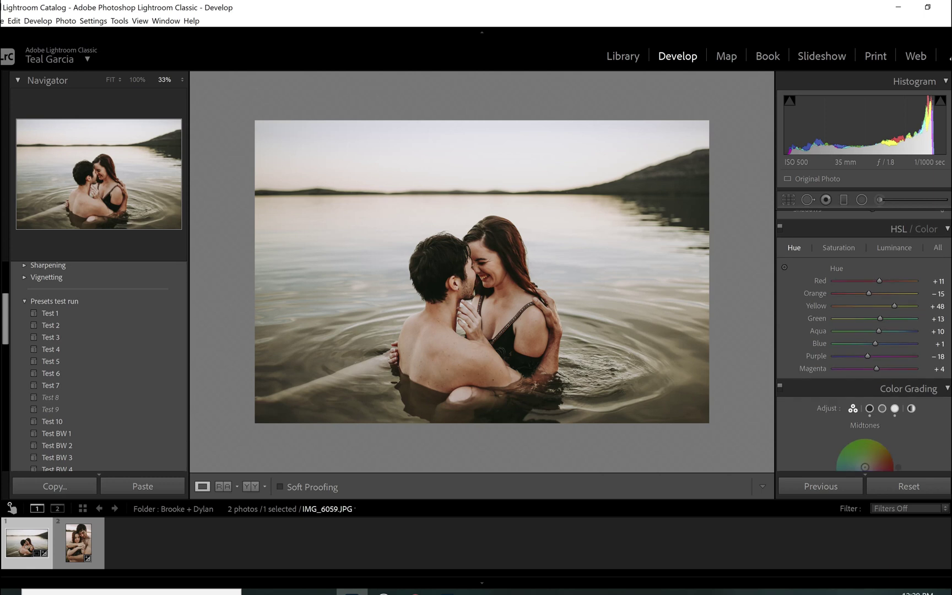
{"action": "left_click", "coordinate": [893, 247]}
{"action": "left_click", "coordinate": [514, 304]}
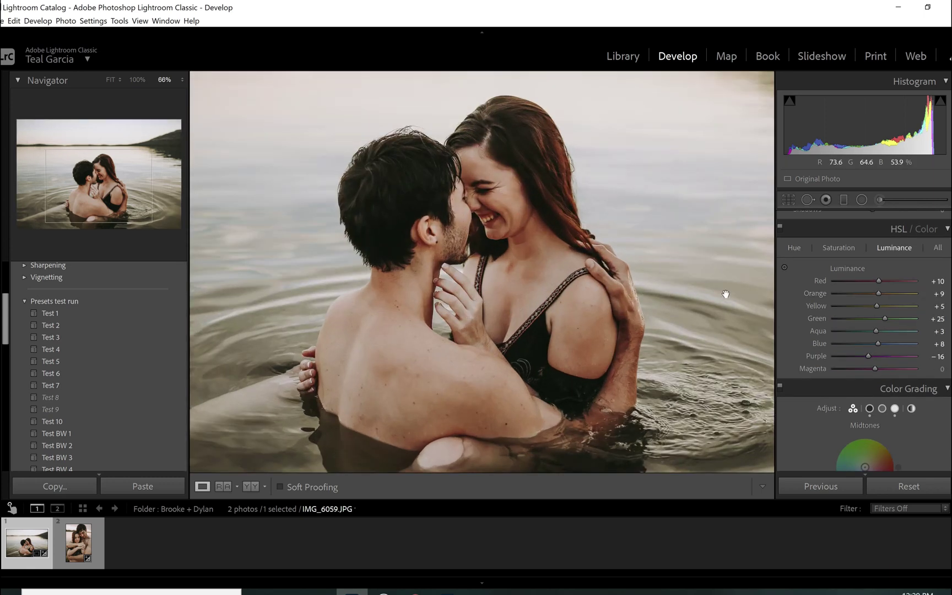
{"action": "left_click", "coordinate": [784, 268]}
{"action": "left_click_drag", "start_coordinate": [476, 200], "coordinate": [477, 180]}
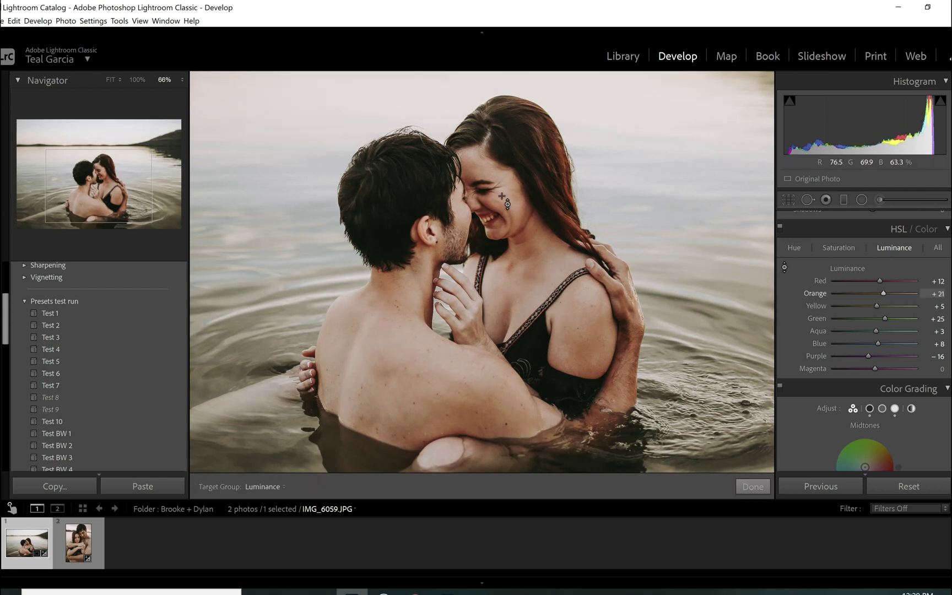
{"action": "left_click", "coordinate": [752, 486]}
{"action": "key", "text": "ctrl+minus"}
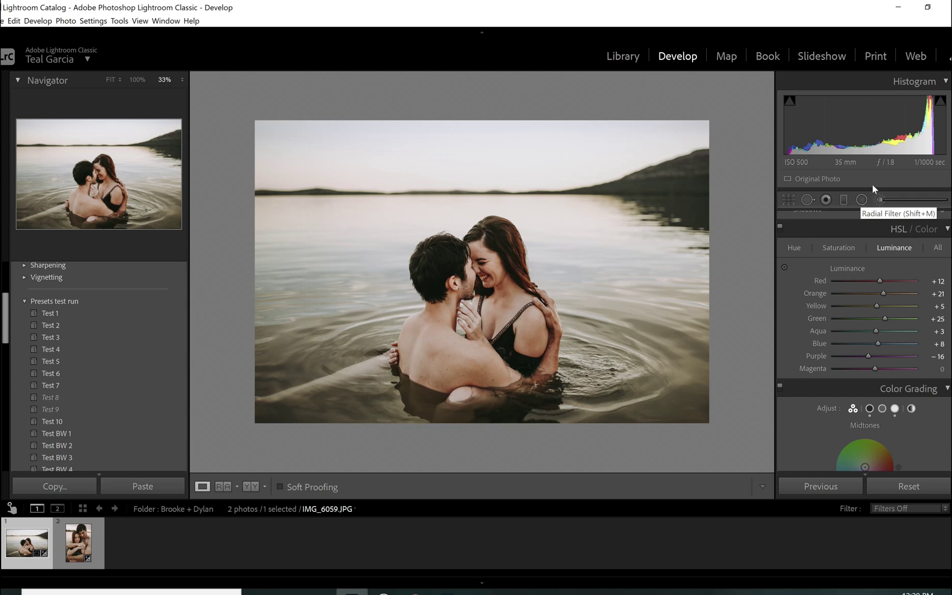
- Draw a radial filter ellipse from the faces, then enlarge and reposition it over the couple
{"action": "left_click", "coordinate": [861, 199]}
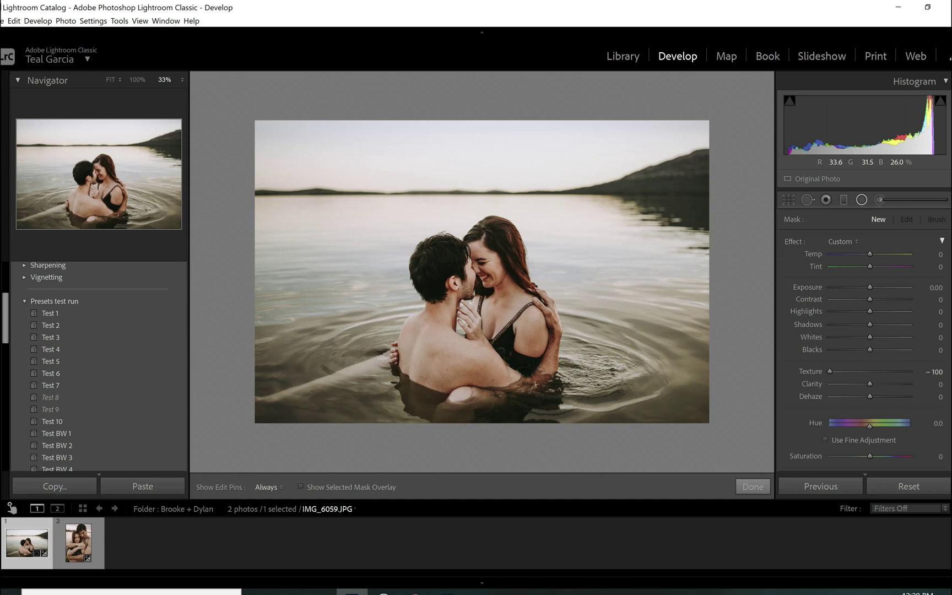
{"action": "left_click_drag", "start_coordinate": [444, 235], "coordinate": [544, 365]}
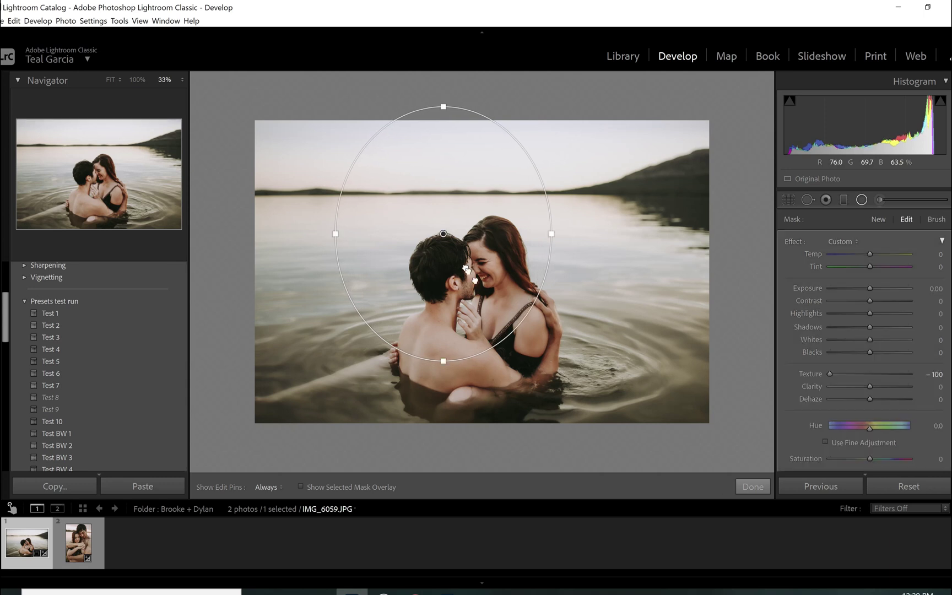
{"action": "left_click_drag", "start_coordinate": [468, 270], "coordinate": [499, 353]}
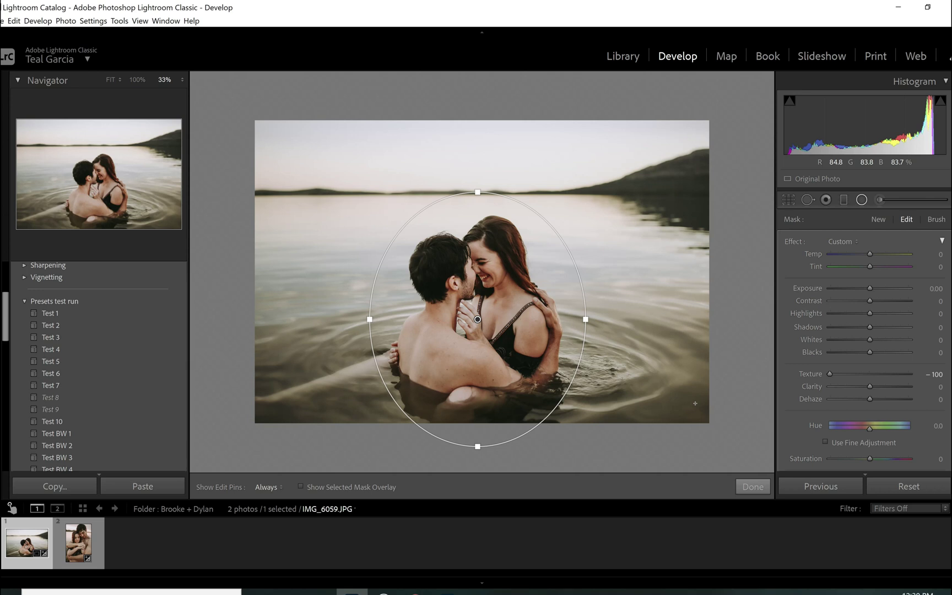
- Reset the radial filter's Texture to 0 and set Exposure −0.64, Shadows 4, Blacks 13
{"action": "double_click", "coordinate": [808, 373]}
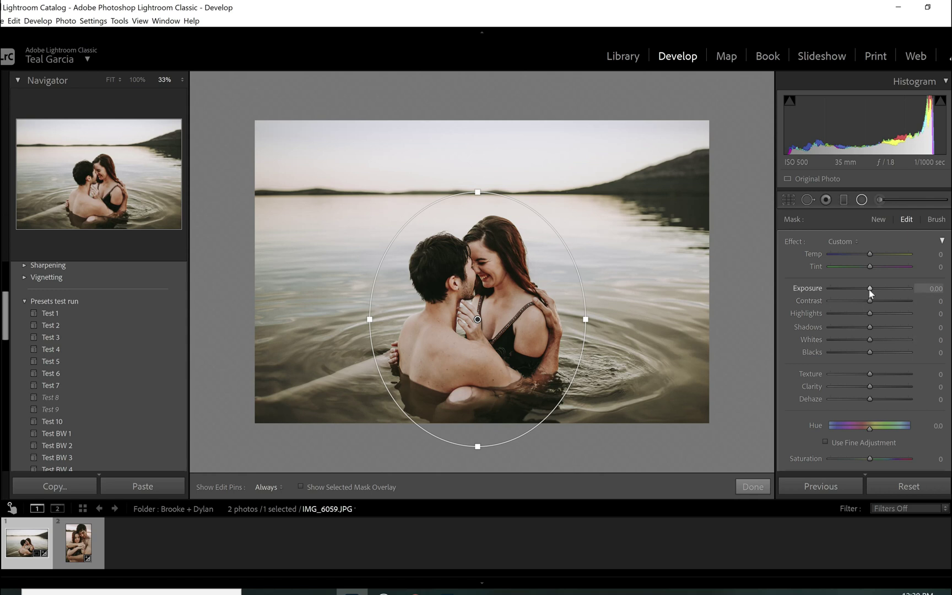
{"action": "mouse_move", "coordinate": [868, 289]}
{"action": "left_mouse_down"}
{"action": "mouse_move", "coordinate": [818, 292]}
{"action": "mouse_move", "coordinate": [863, 288]}
{"action": "left_mouse_up"}
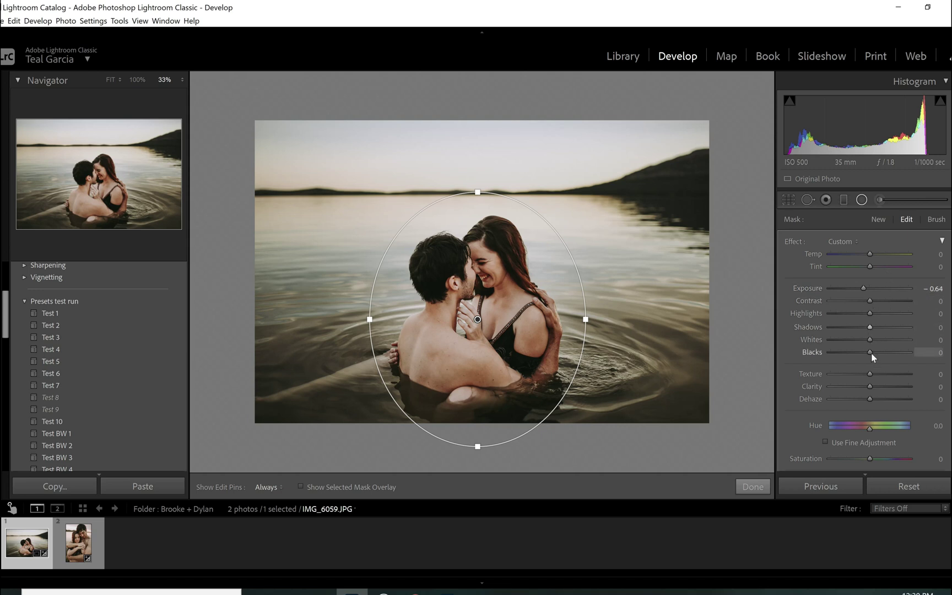
{"action": "left_click_drag", "start_coordinate": [871, 353], "coordinate": [871, 327]}
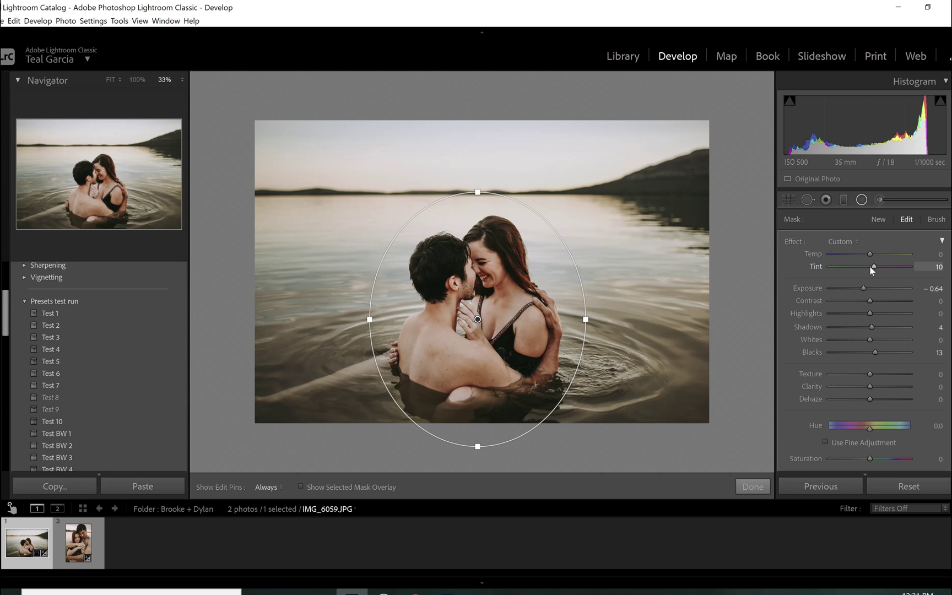
- Set the radial filter's Tint to 14 and Temp to −13
{"action": "left_click_drag", "start_coordinate": [871, 269], "coordinate": [872, 270]}
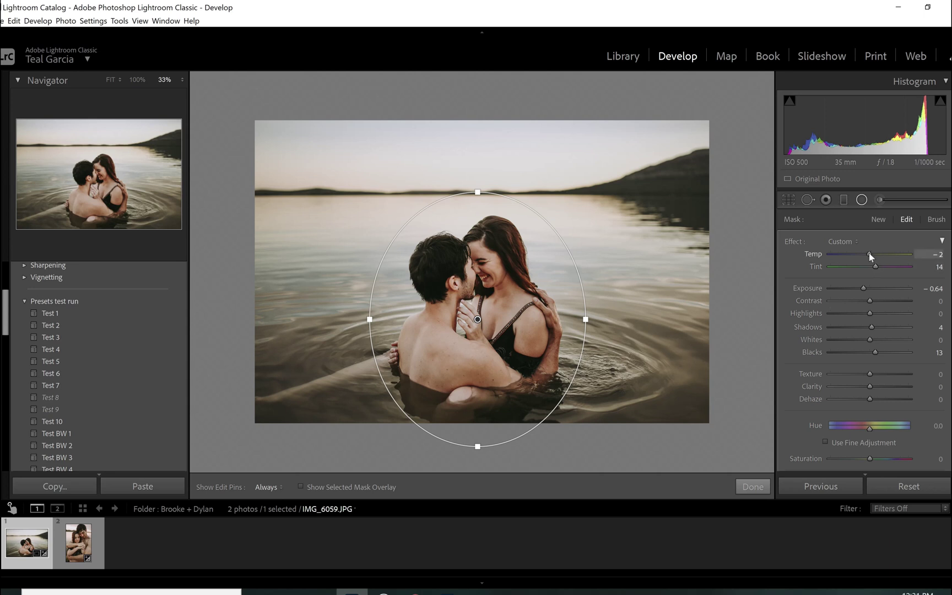
{"action": "left_click_drag", "start_coordinate": [869, 254], "coordinate": [865, 256]}
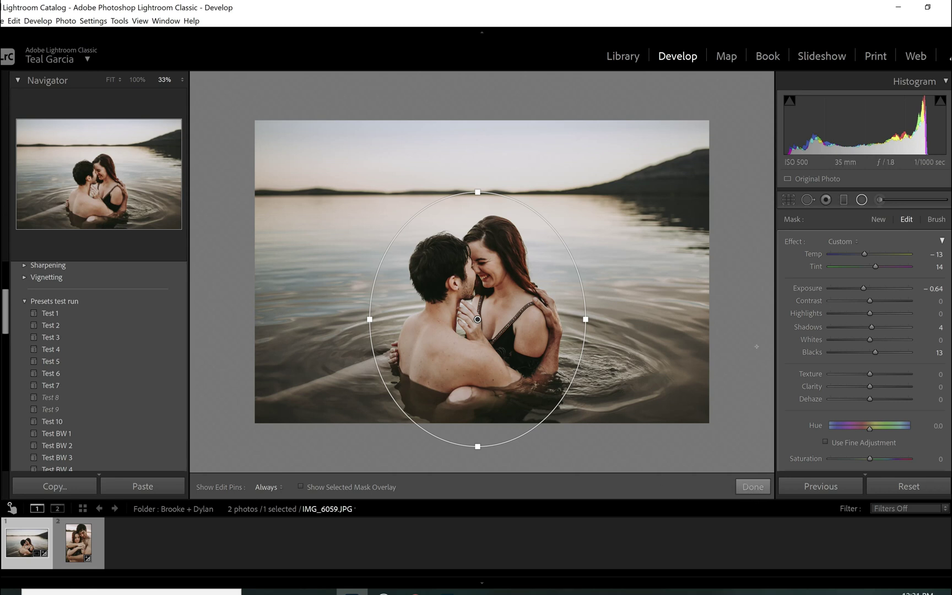
- Finish radial filter editing and scroll the left panel down to History
{"action": "left_click", "coordinate": [752, 487]}
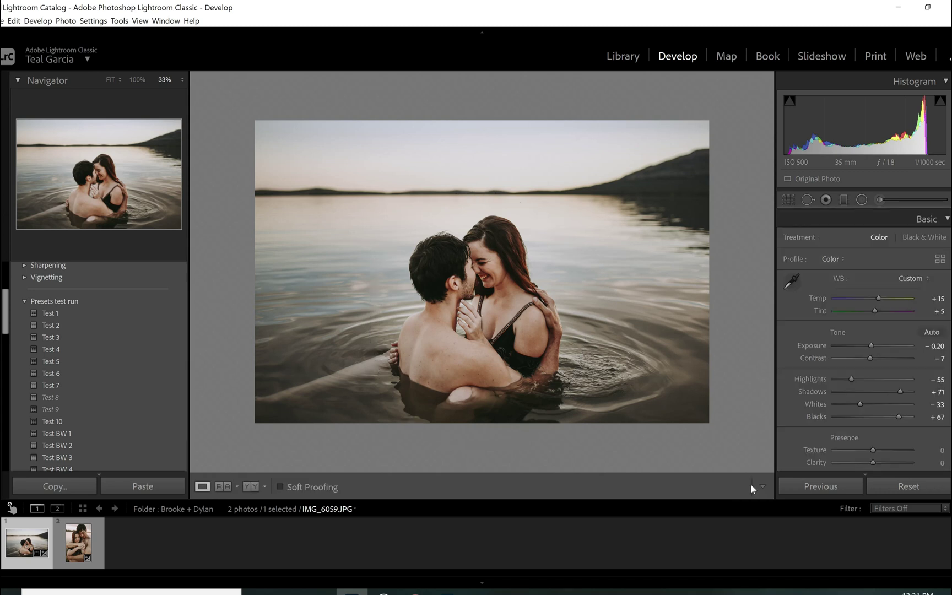
{"action": "scroll", "coordinate": [152, 376], "scroll_direction": "down", "scroll_amount": 10}
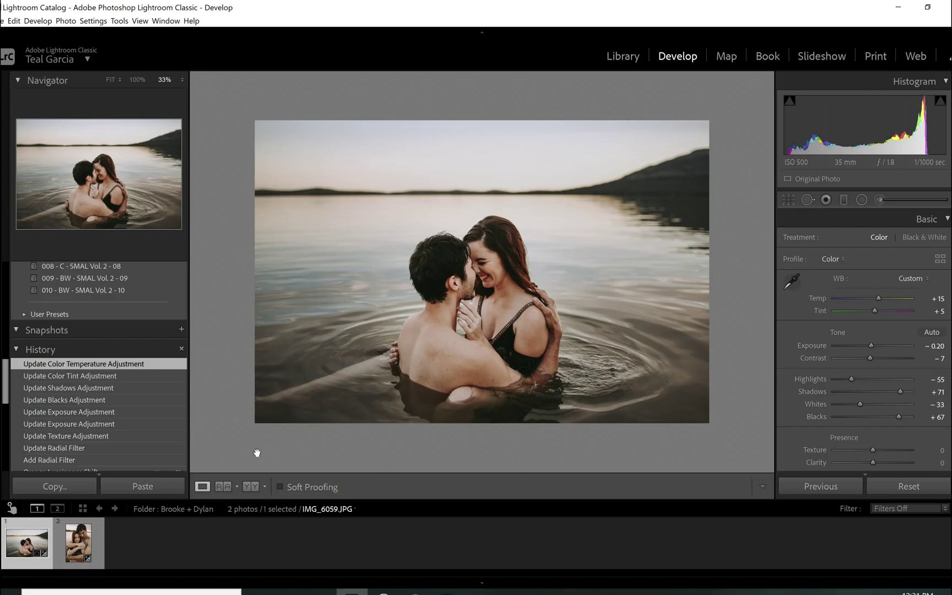
- Show the photo in a side-by-side Before & After comparison
{"action": "left_click", "coordinate": [251, 486]}
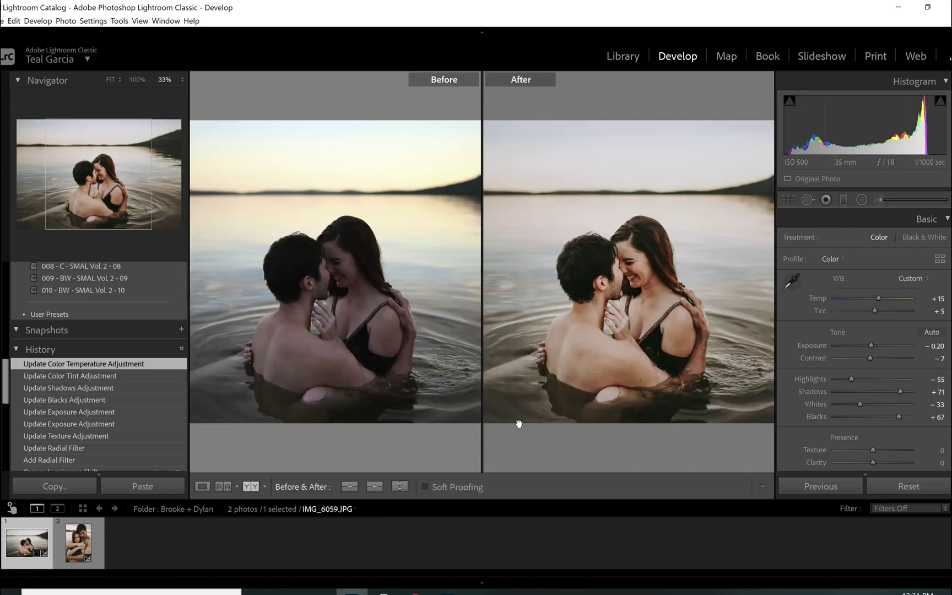